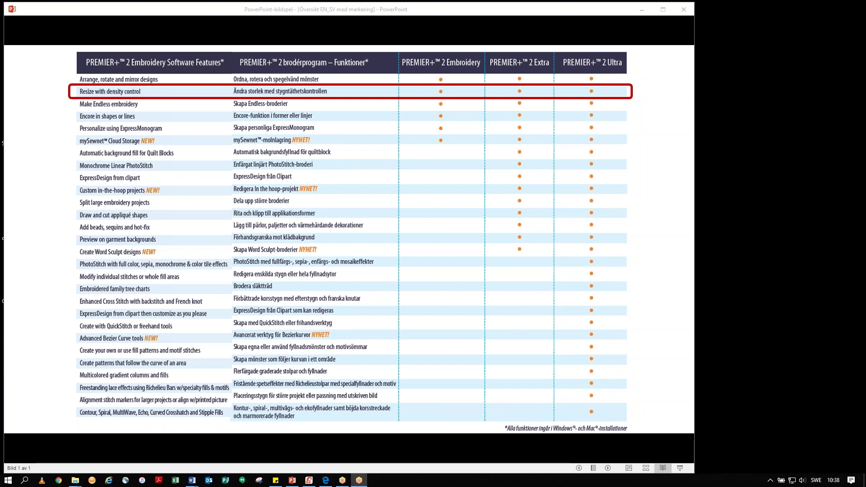
# Step: Switch to PREMIER+ 2 Embroidery Ultra and move the bee design slightly down and to the left in the hoop
pyautogui.click(309, 481)
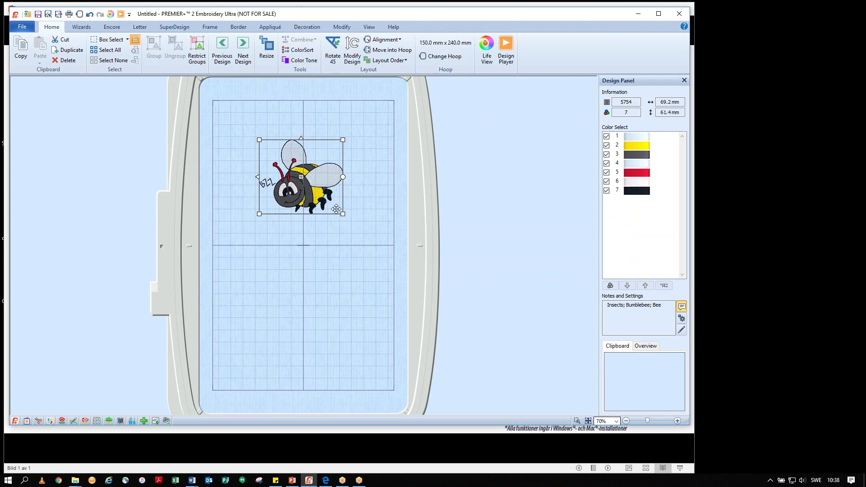
pyautogui.moveTo(336, 208); pyautogui.dragTo(323, 214)
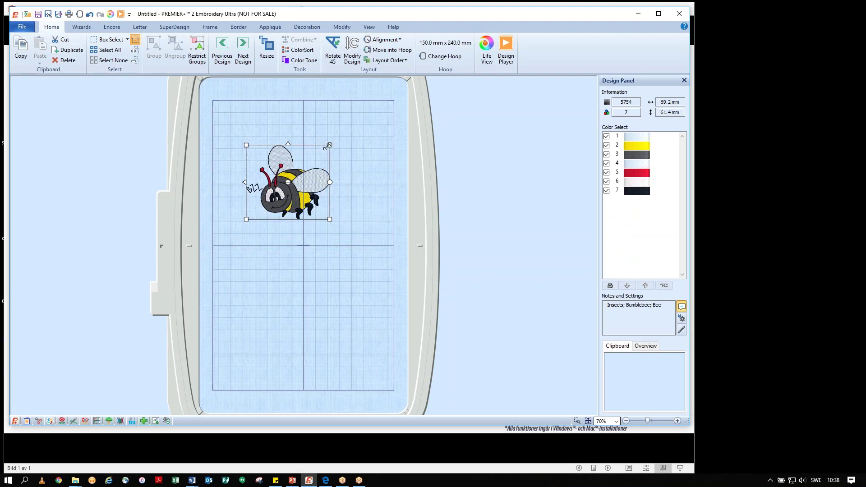
# Step: Try plain scaling of the bee design to about 99 × 85 mm and down to about 52 × 45 mm, undoing each scaling
pyautogui.moveTo(329, 147); pyautogui.dragTo(367, 116)
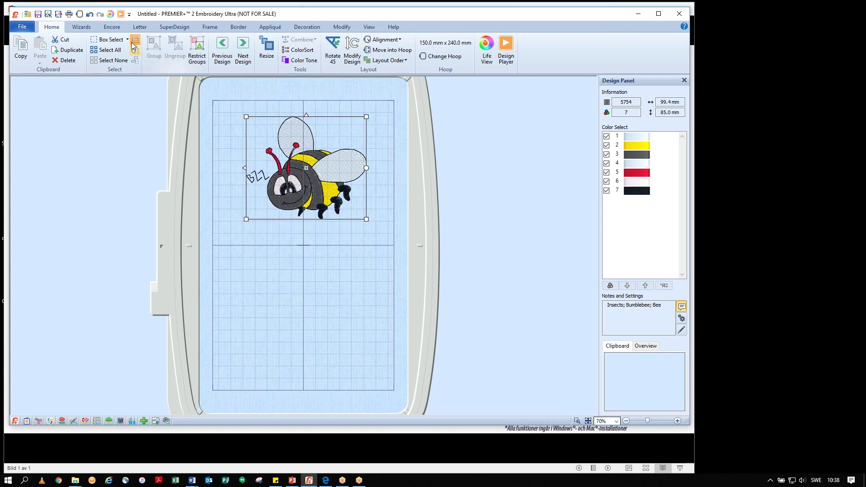
pyautogui.click(90, 17)
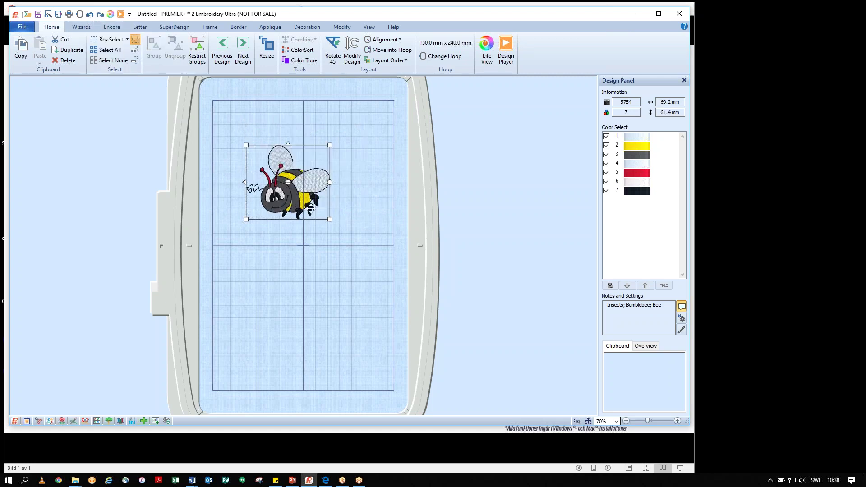
pyautogui.moveTo(314, 212); pyautogui.dragTo(321, 228)
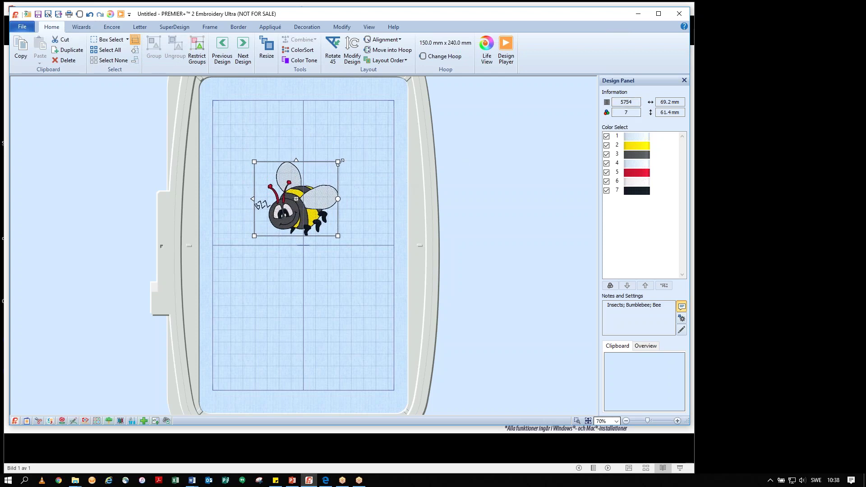
pyautogui.moveTo(338, 161); pyautogui.dragTo(365, 134)
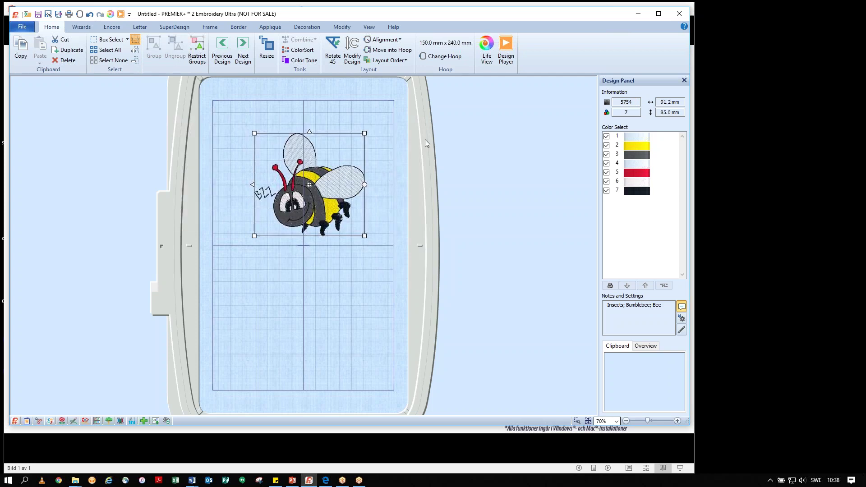
pyautogui.click(89, 16)
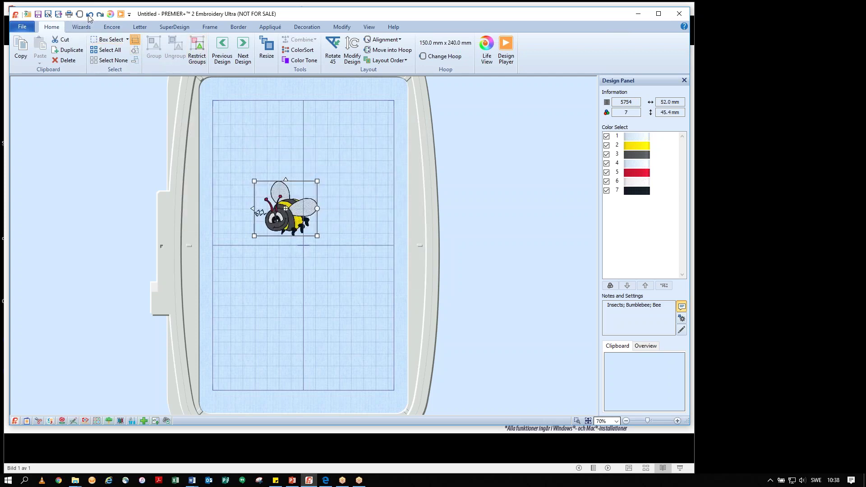
pyautogui.click(89, 15)
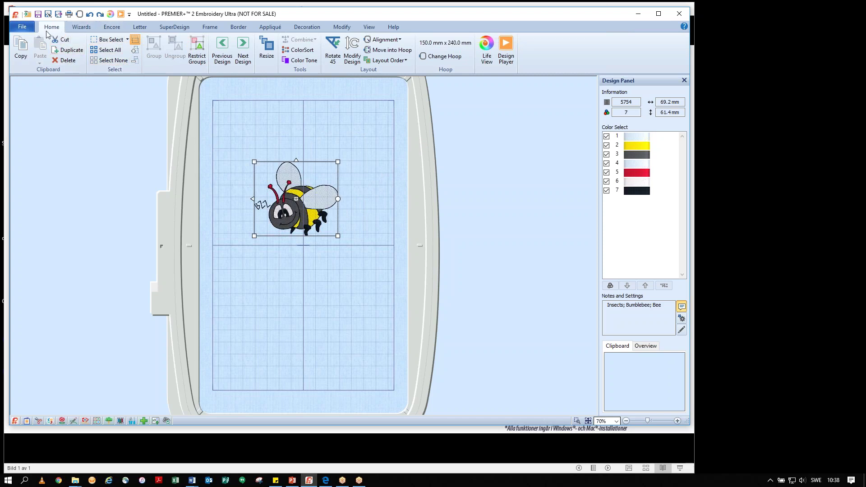
# Step: Try Resize mode on the bee at about 99 × 94 mm and about 97 × 76 mm, and undo all the resizing
pyautogui.click(269, 51)
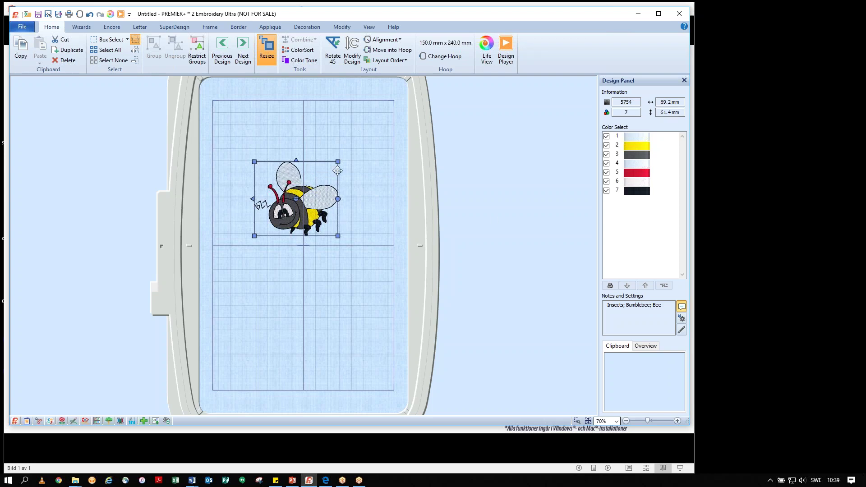
pyautogui.moveTo(338, 160); pyautogui.dragTo(374, 122)
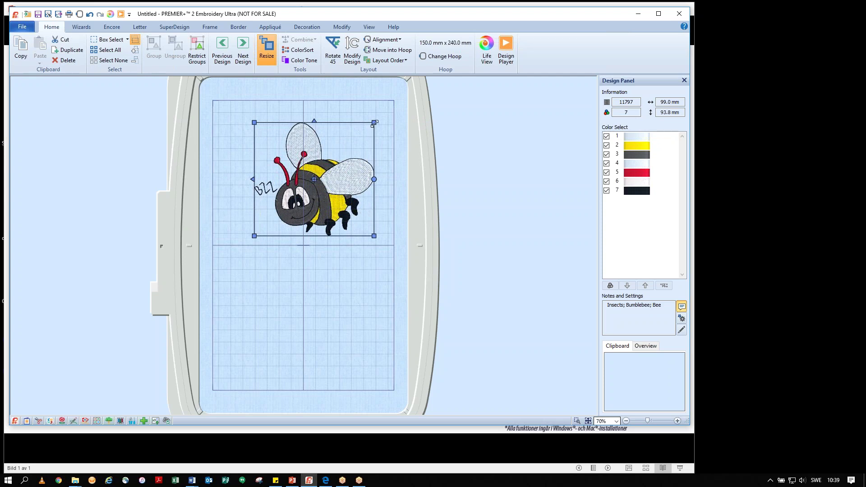
pyautogui.moveTo(374, 122); pyautogui.dragTo(372, 143)
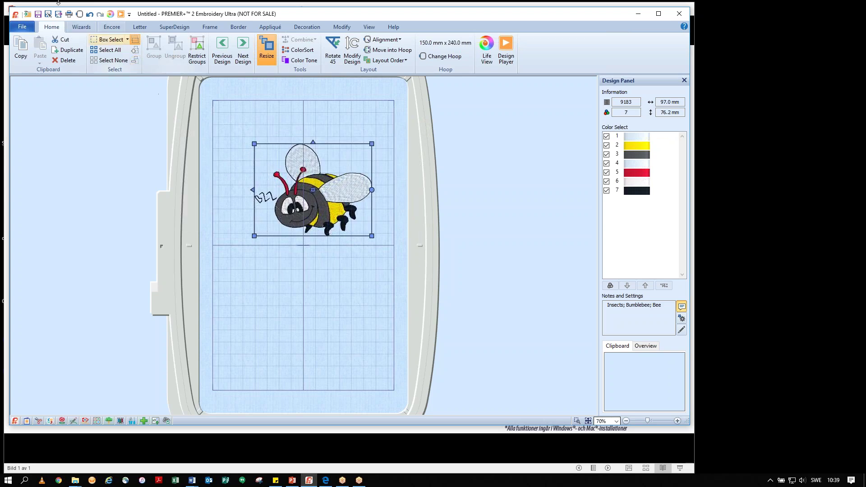
pyautogui.click(89, 15)
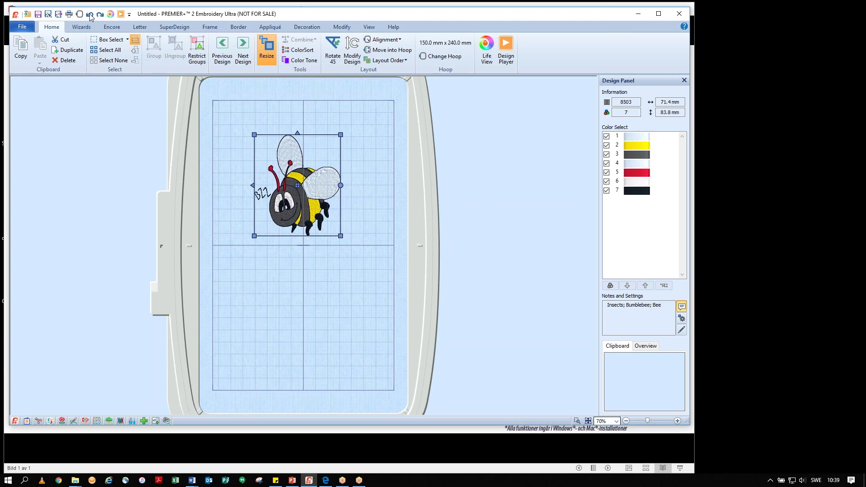
pyautogui.click(90, 16)
pyautogui.click(90, 15)
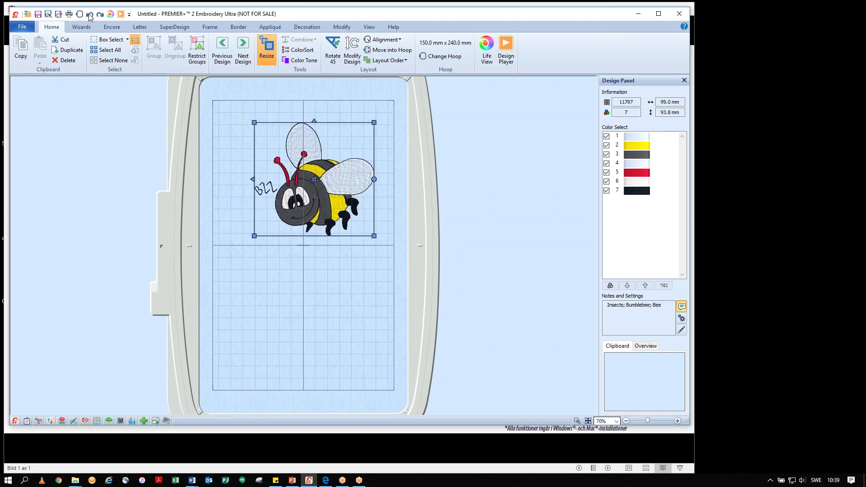
pyautogui.click(89, 15)
pyautogui.click(89, 15)
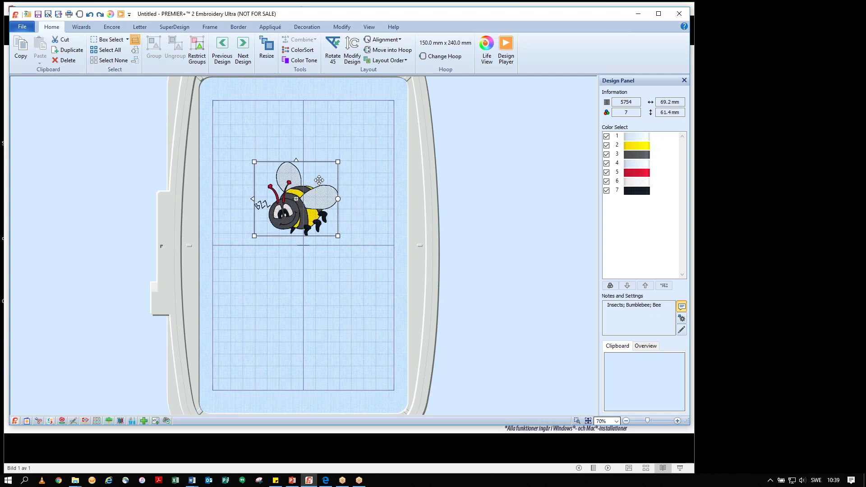
# Step: Move the bee to the hoop's upper left area and add the letter P in the Valentina 12-40mm font at 12 mm
pyautogui.moveTo(319, 179); pyautogui.dragTo(293, 147)
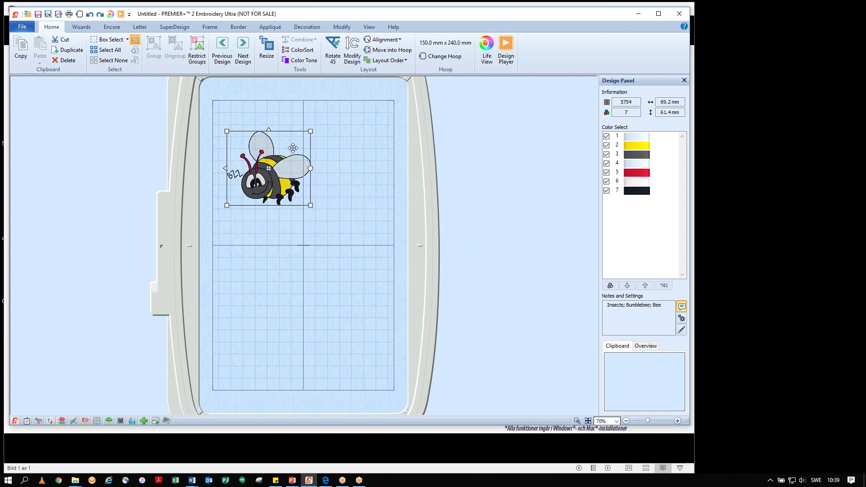
pyautogui.click(139, 29)
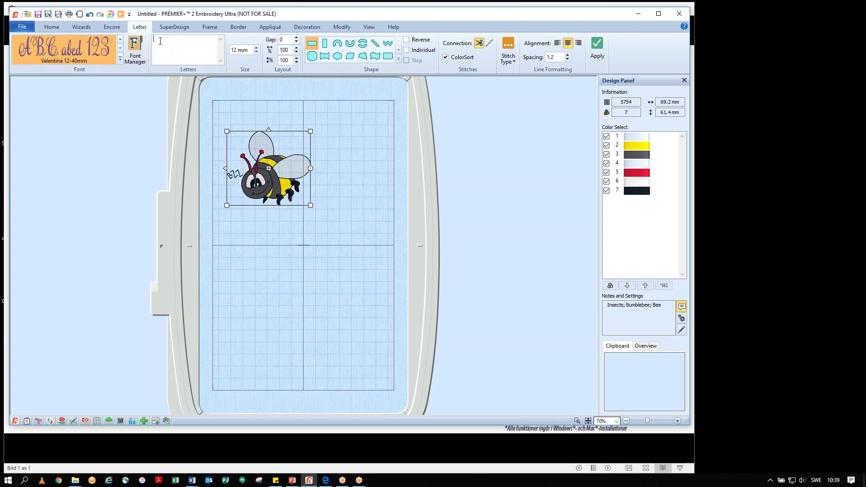
pyautogui.click(601, 52)
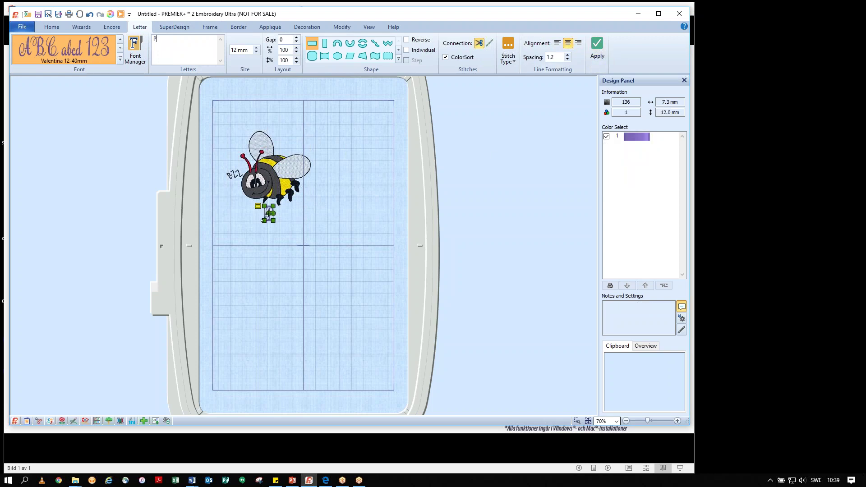
# Step: Enlarge the letter P to about 76 × 85 mm in the hoop's lower half and fix it as stitches
pyautogui.moveTo(269, 215); pyautogui.dragTo(352, 363)
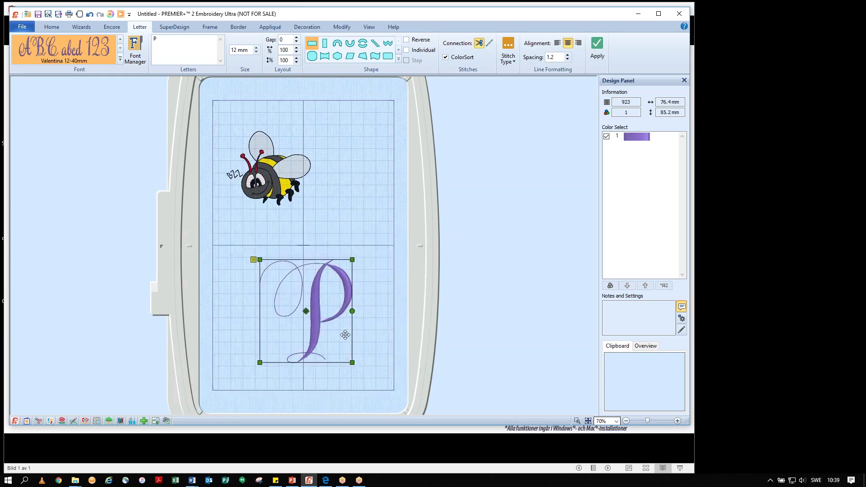
pyautogui.moveTo(333, 298); pyautogui.dragTo(313, 292)
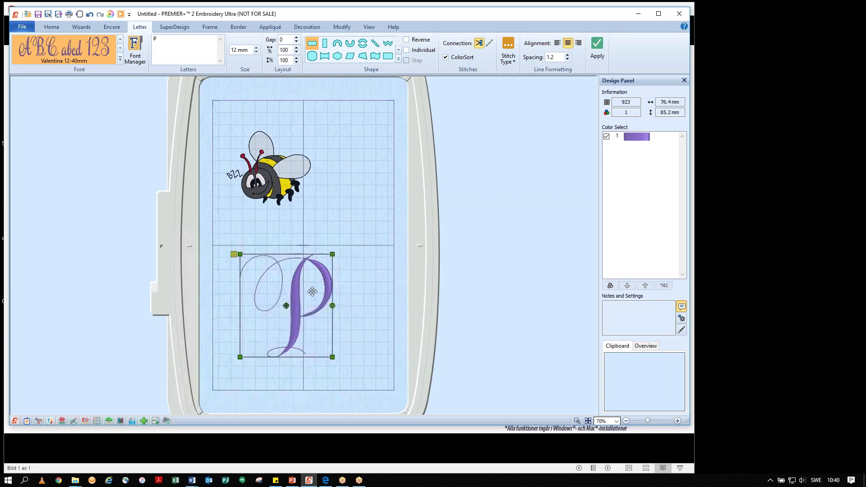
pyautogui.rightClick(316, 268)
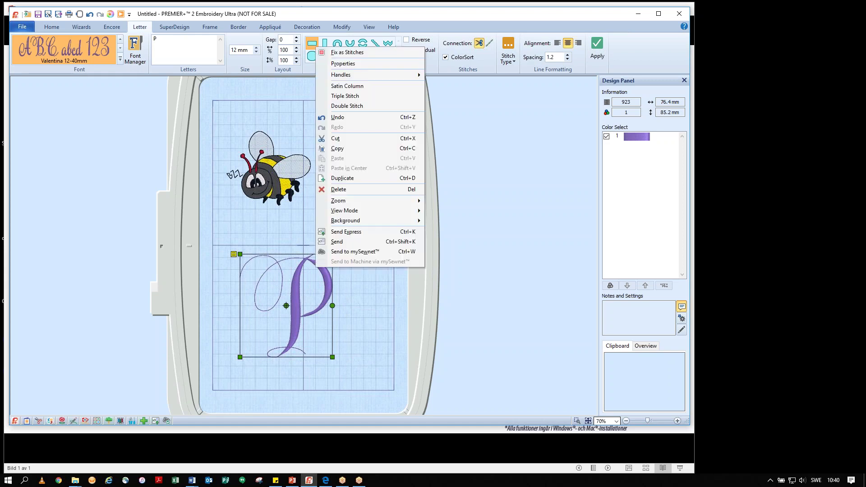
pyautogui.click(361, 53)
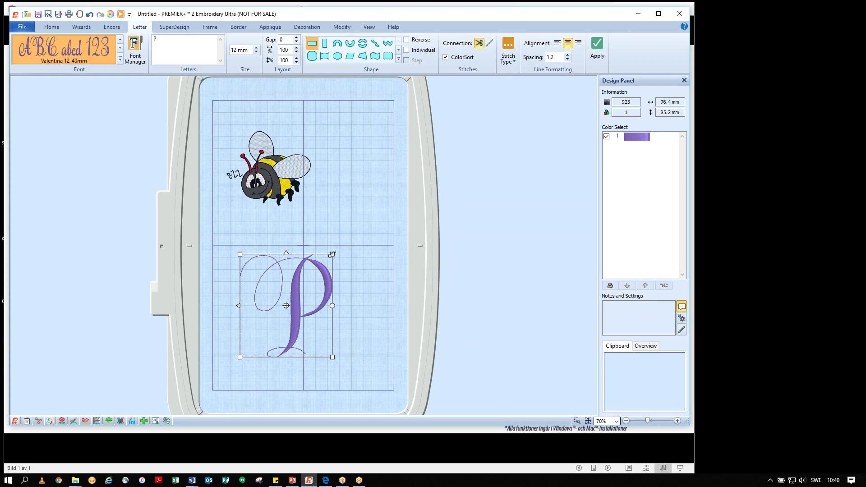
# Step: Insert the grey cat face SuperDesign at 104 mm and shrink it to about 76 × 82 mm beside the bee
pyautogui.click(274, 190)
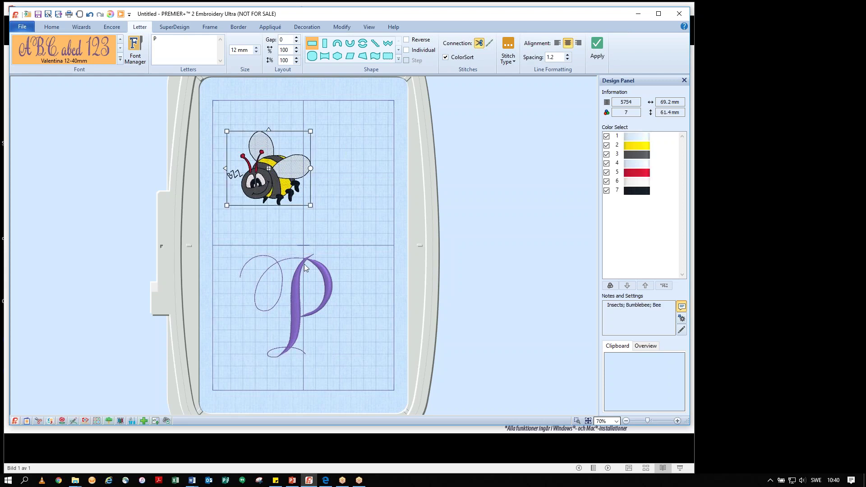
pyautogui.click(175, 27)
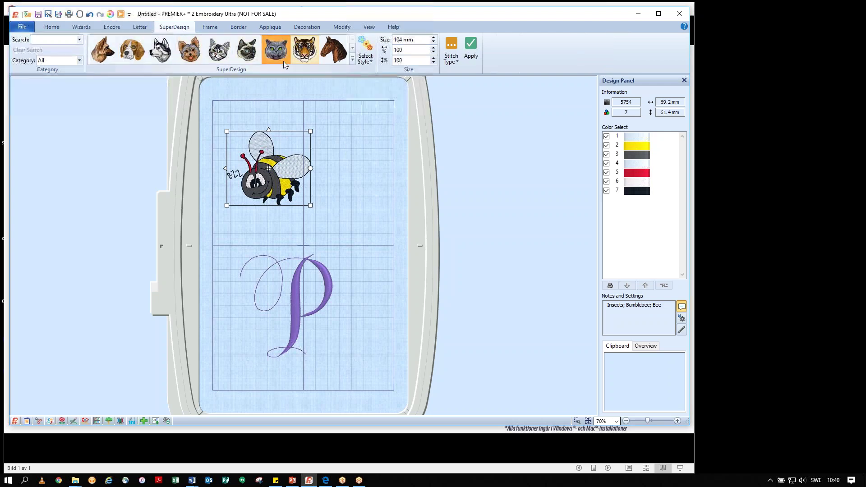
pyautogui.click(470, 49)
pyautogui.moveTo(247, 174); pyautogui.dragTo(346, 147)
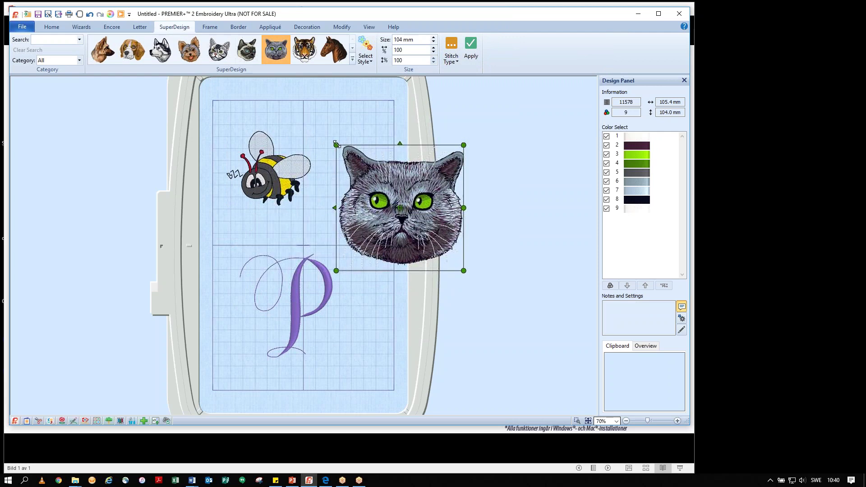
pyautogui.moveTo(387, 171); pyautogui.dragTo(298, 163)
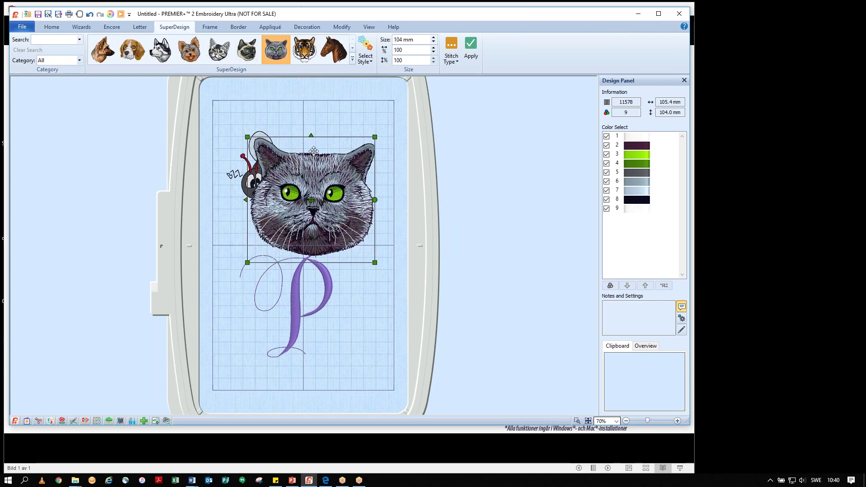
pyautogui.moveTo(312, 146); pyautogui.dragTo(401, 147)
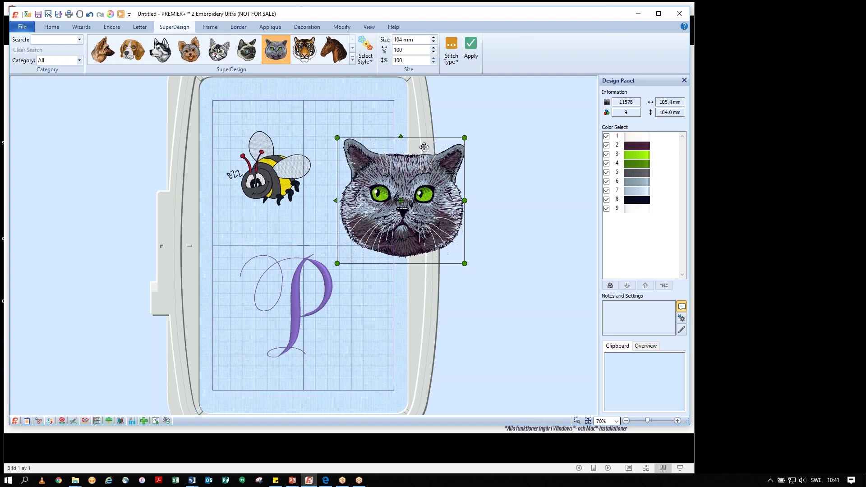
pyautogui.moveTo(424, 147); pyautogui.dragTo(391, 163)
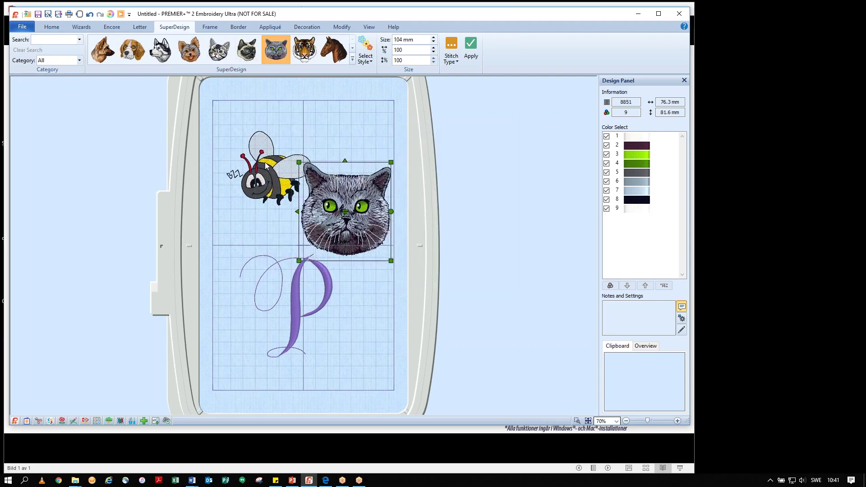
# Step: Move the letter P toward the hoop's lower left and the bee into its upper left corner, clear of the cat
pyautogui.click(286, 289)
pyautogui.moveTo(286, 306); pyautogui.dragTo(263, 313)
pyautogui.click(272, 173)
pyautogui.moveTo(256, 157); pyautogui.dragTo(255, 150)
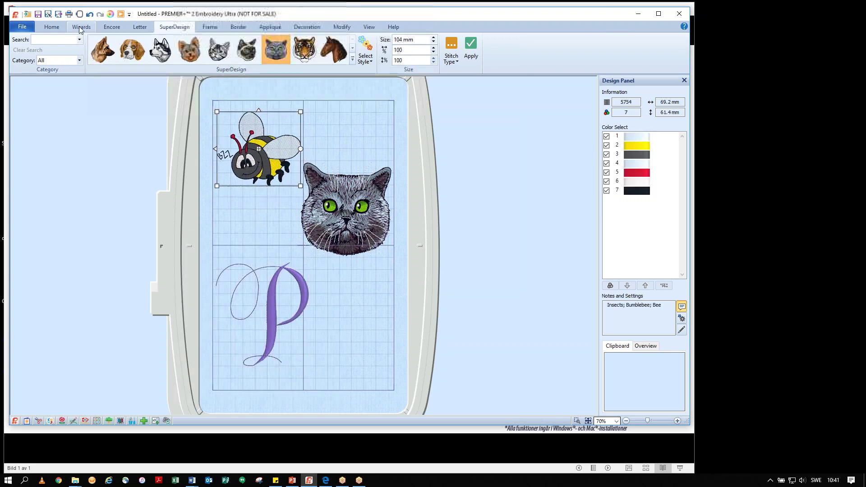
# Step: Switch the bee to Resize mode and select the cat to check whether Resize is available for it
pyautogui.click(49, 27)
pyautogui.click(266, 49)
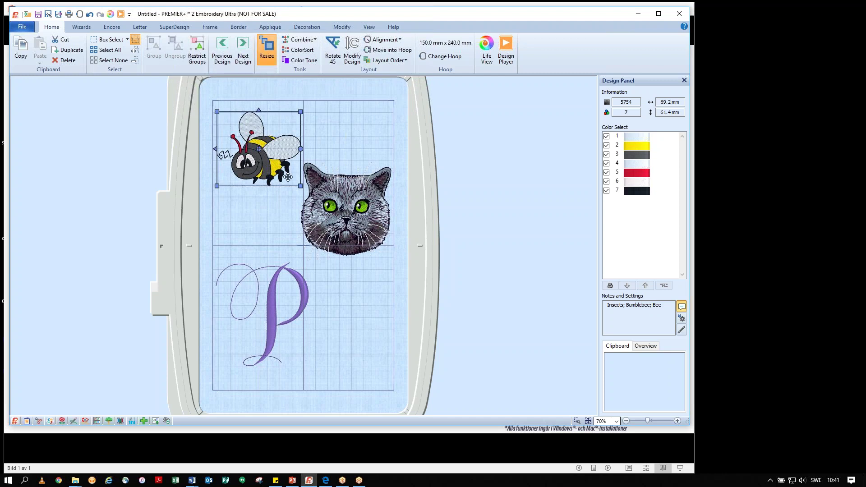
pyautogui.click(351, 207)
pyautogui.moveTo(351, 206); pyautogui.dragTo(353, 207)
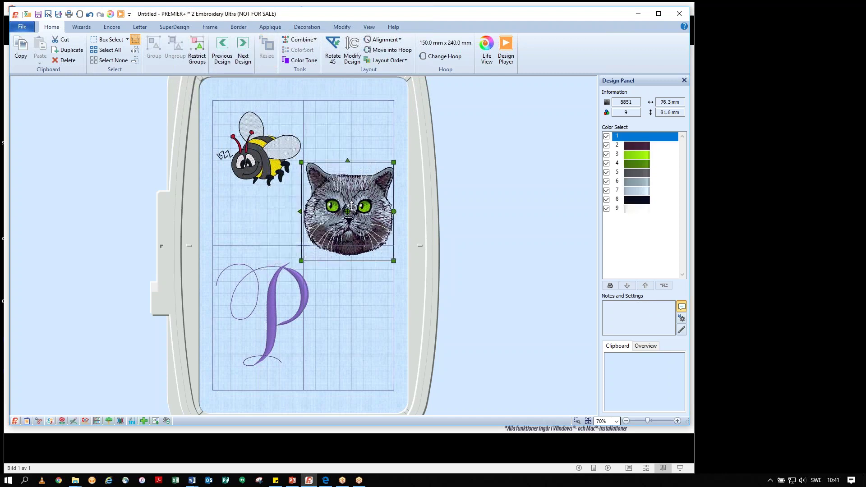
# Step: Surround the letter P with the Contemporary 2 frame, grouped with a 2.5 mm margin, and move the group inside the hoop
pyautogui.click(261, 315)
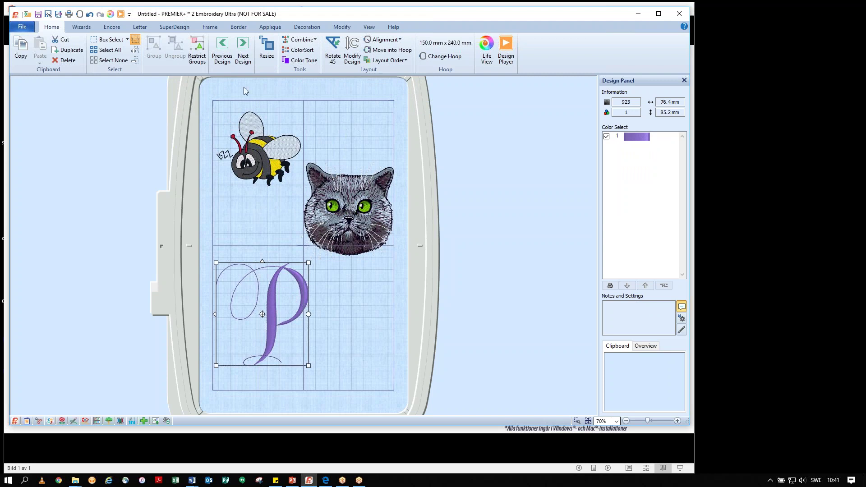
pyautogui.click(210, 27)
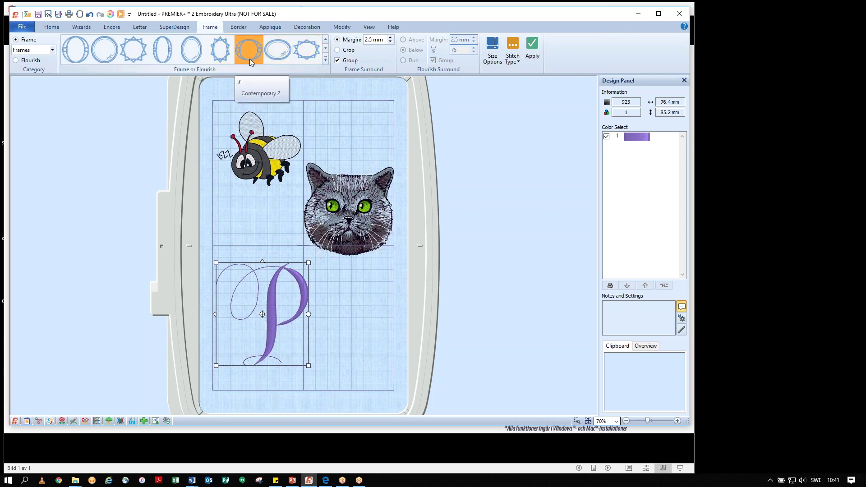
pyautogui.click(532, 48)
pyautogui.moveTo(320, 307); pyautogui.dragTo(358, 311)
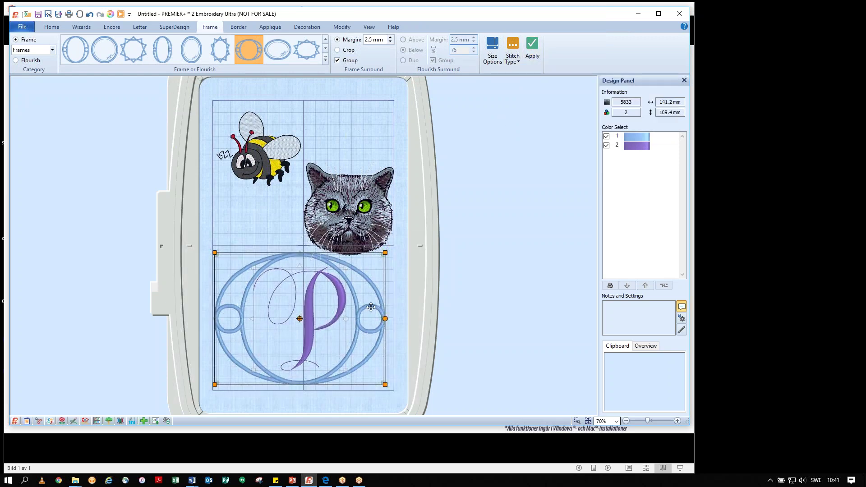
# Step: Move the cat design up clear of the frame and select the framed letter P group
pyautogui.click(375, 229)
pyautogui.moveTo(371, 208); pyautogui.dragTo(369, 177)
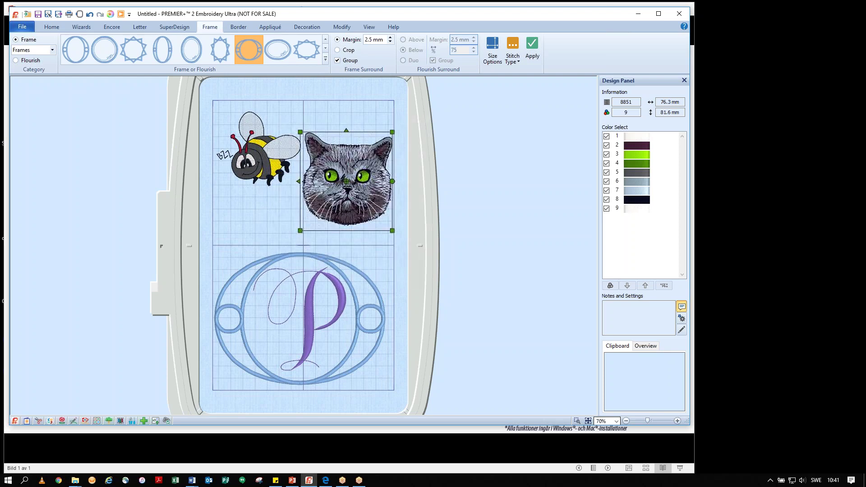
pyautogui.click(337, 340)
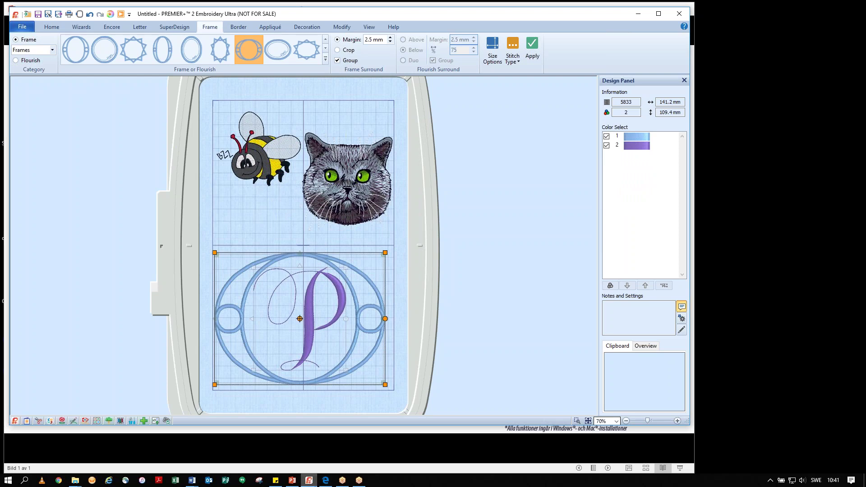
# Step: Switch to Microsoft Edge to view samlingsbild11.pdf
pyautogui.click(325, 480)
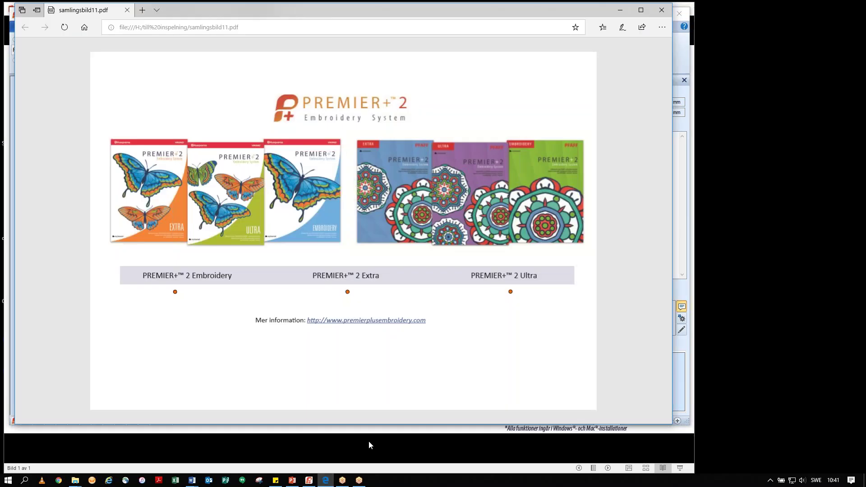